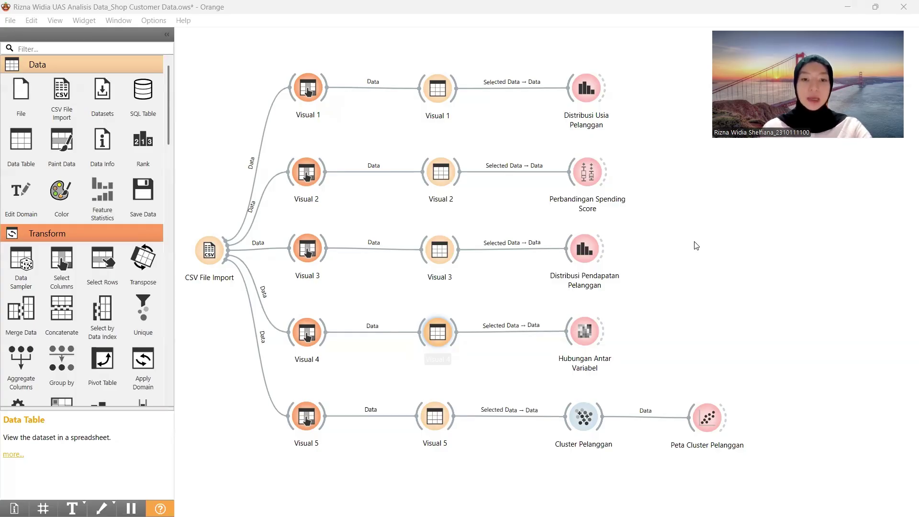
- Open the CSV File Import widget's import options, look through the previewed customer rows, and close without changes
double_click(199, 255)
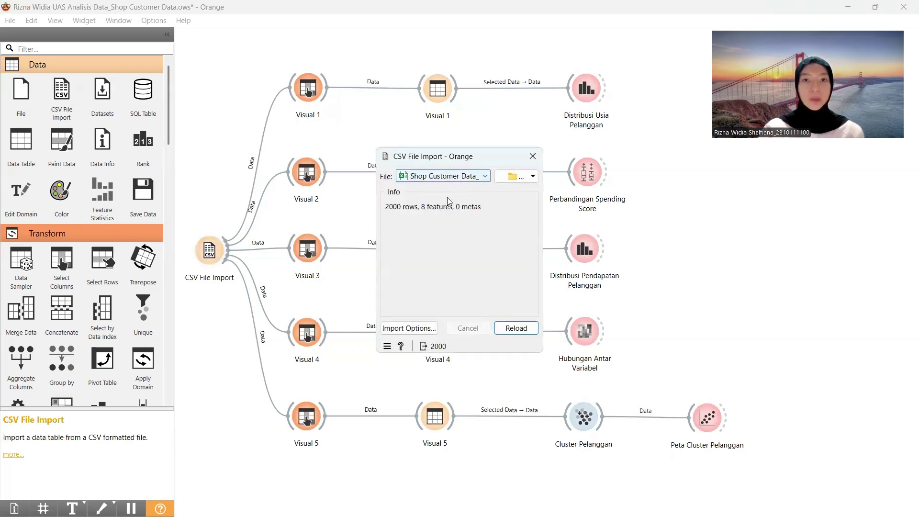
click(410, 328)
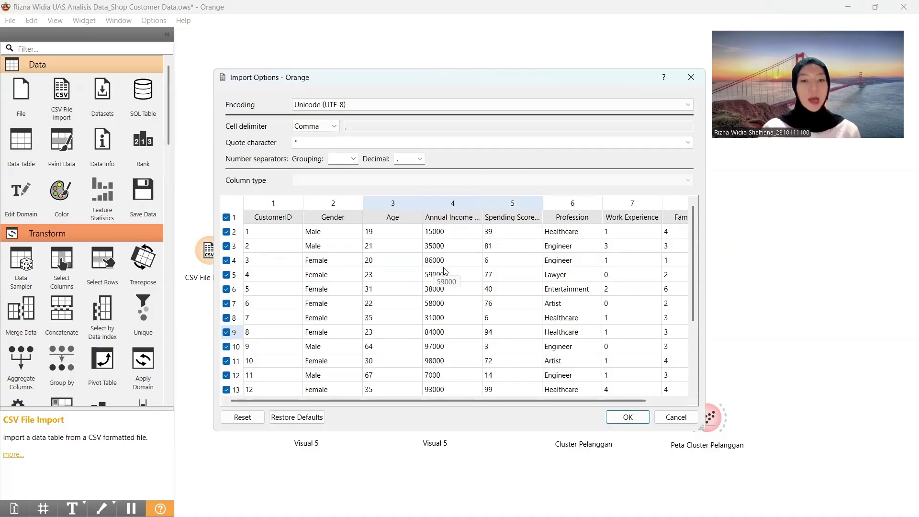
scroll(435, 308, down, 6)
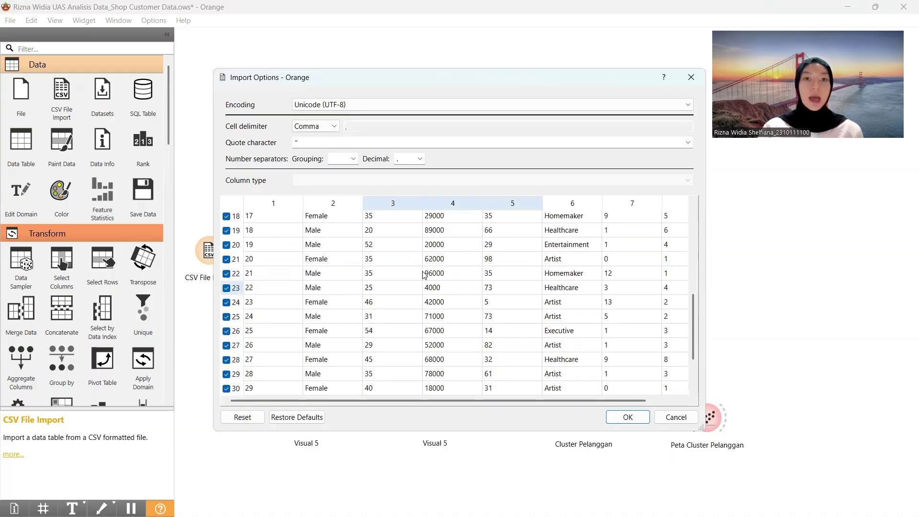
scroll(411, 292, down, 11)
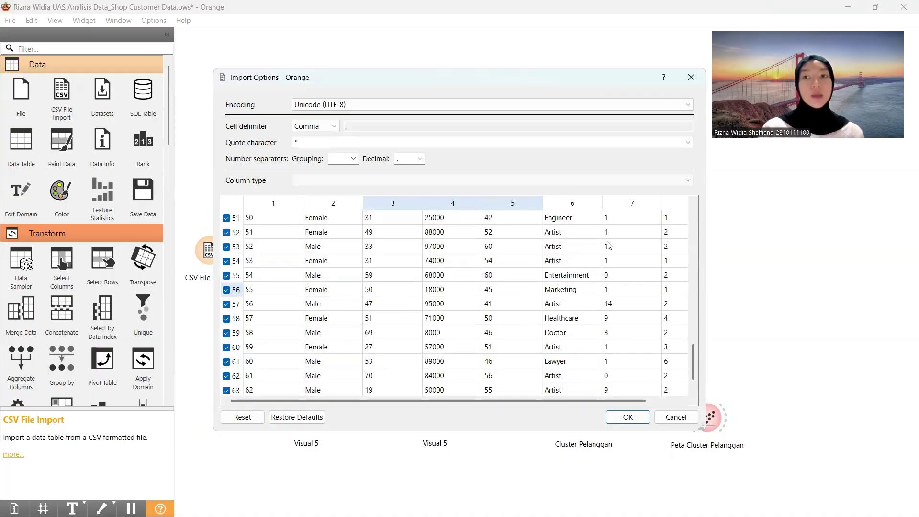
scroll(604, 259, up, 2)
click(691, 78)
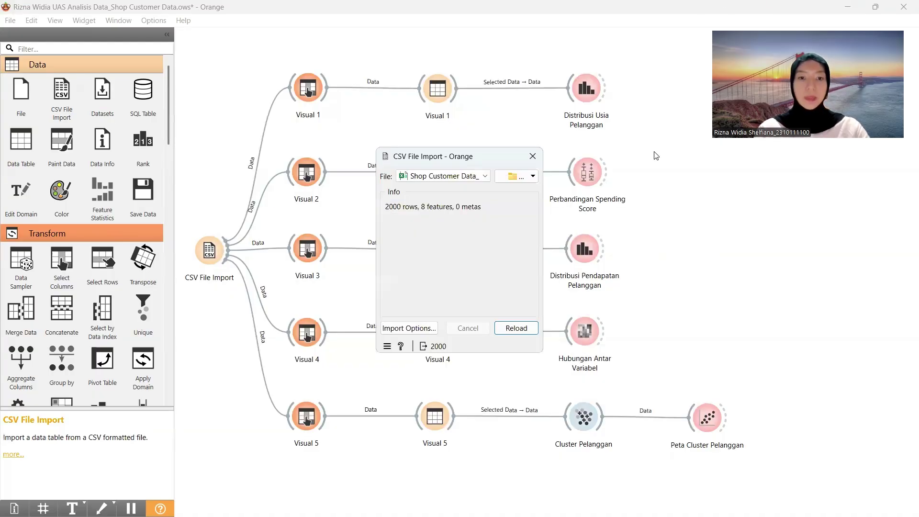
click(533, 156)
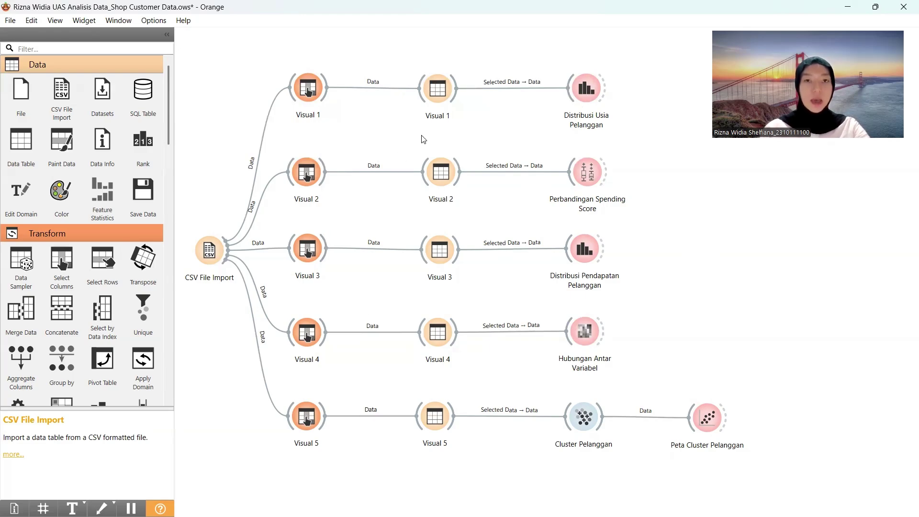
- Review the columns selected for Visual 1, and look through the rows of its data table
mouse_move(438, 99)
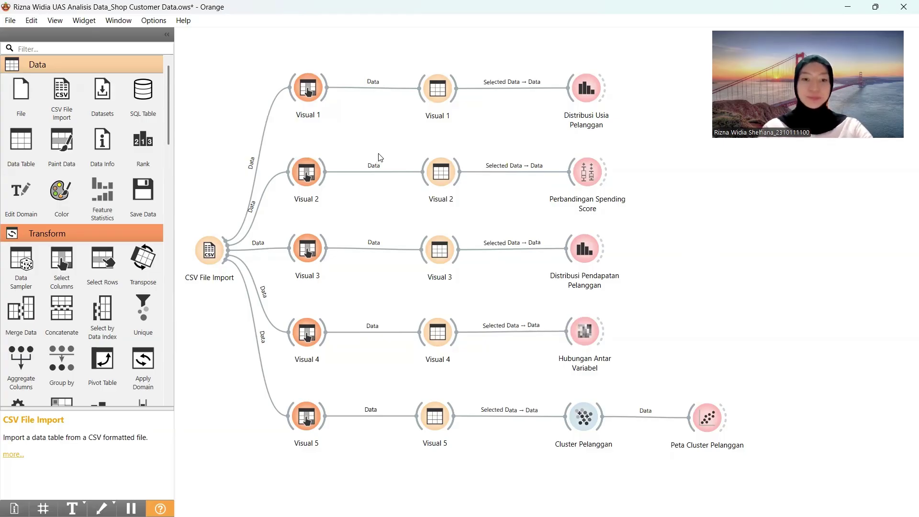
double_click(304, 92)
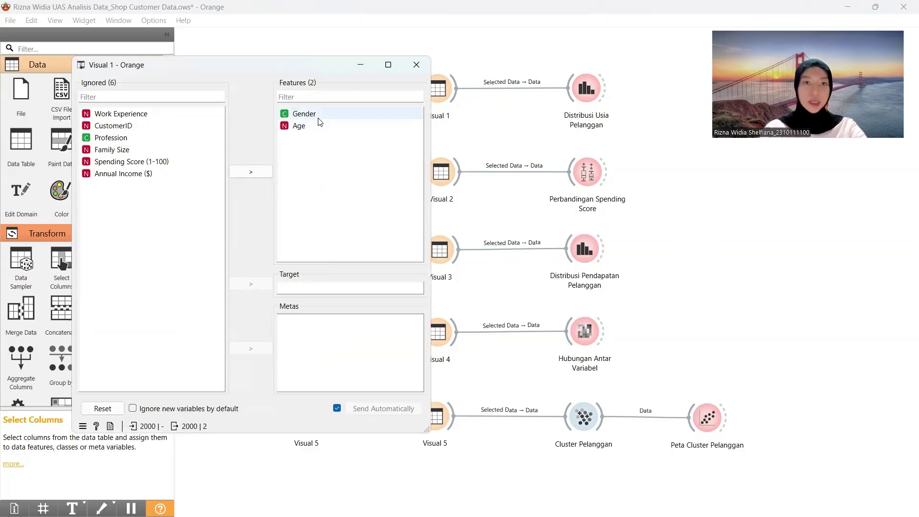
click(417, 65)
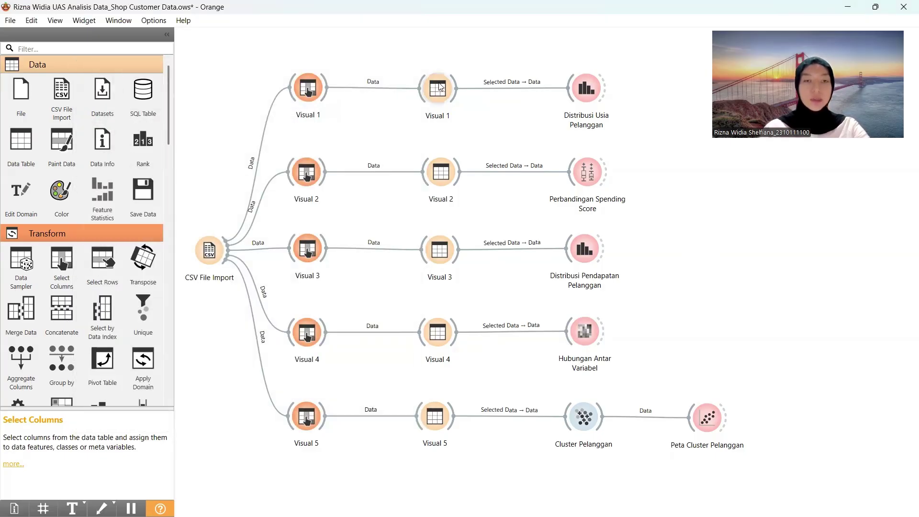
double_click(438, 87)
scroll(503, 267, down, 20)
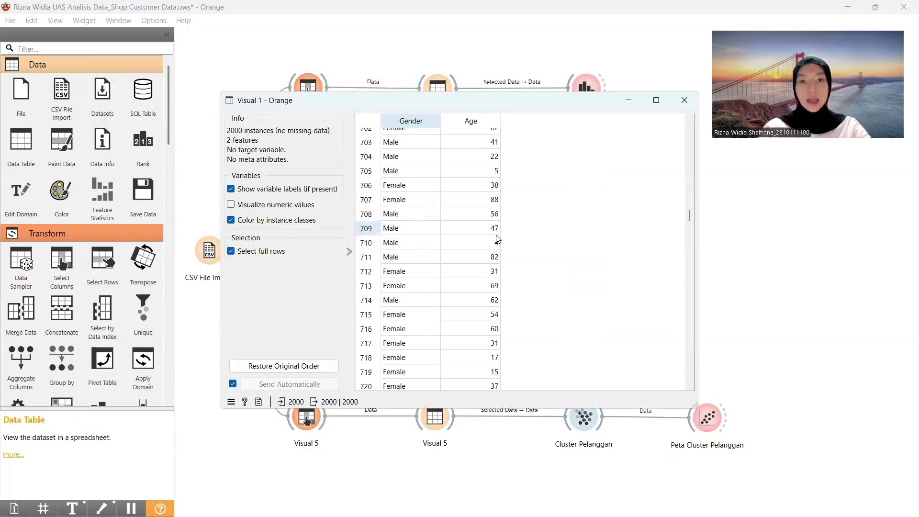
click(685, 101)
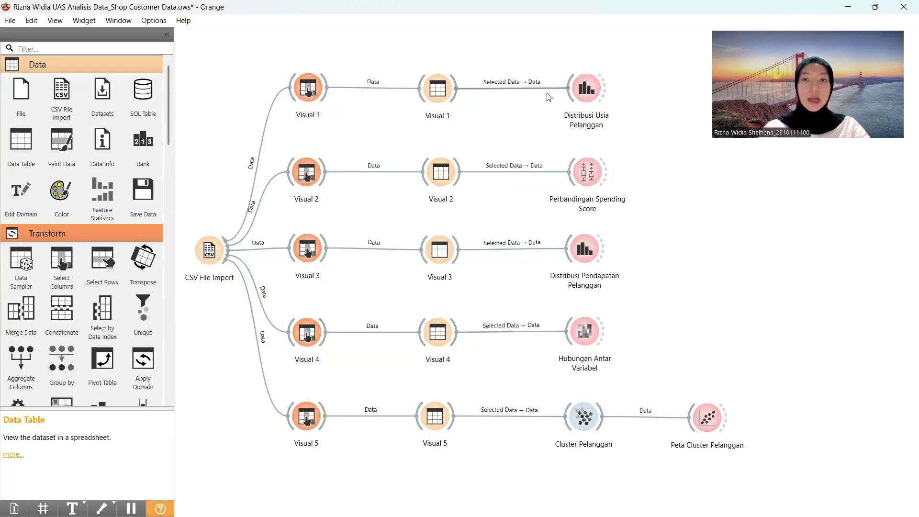
- Examine the Distribusi Usia Pelanggan chart, comparing the age bars split by gender, and close it
double_click(579, 94)
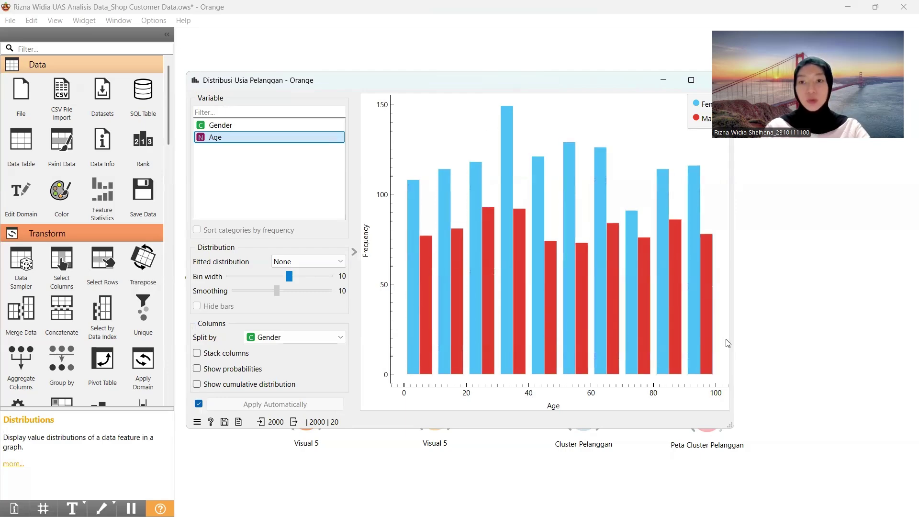
click(685, 346)
click(685, 346)
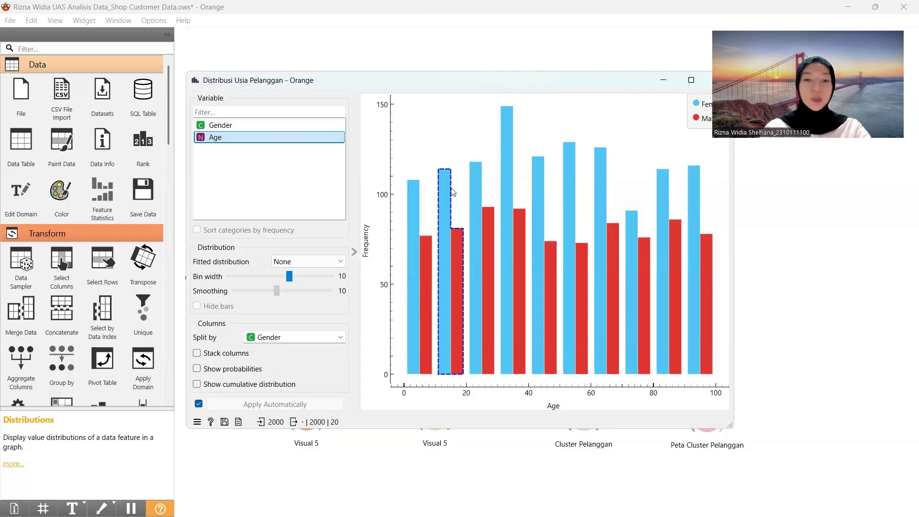
click(506, 124)
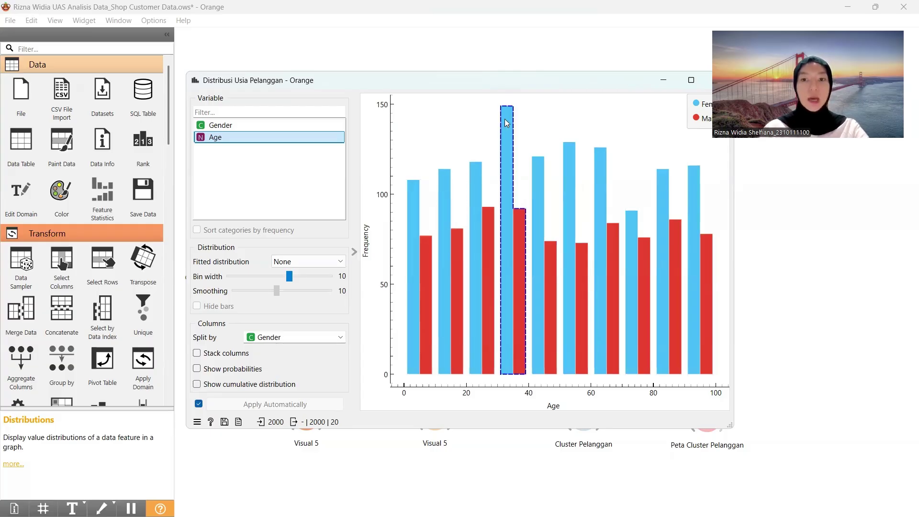
mouse_move(507, 123)
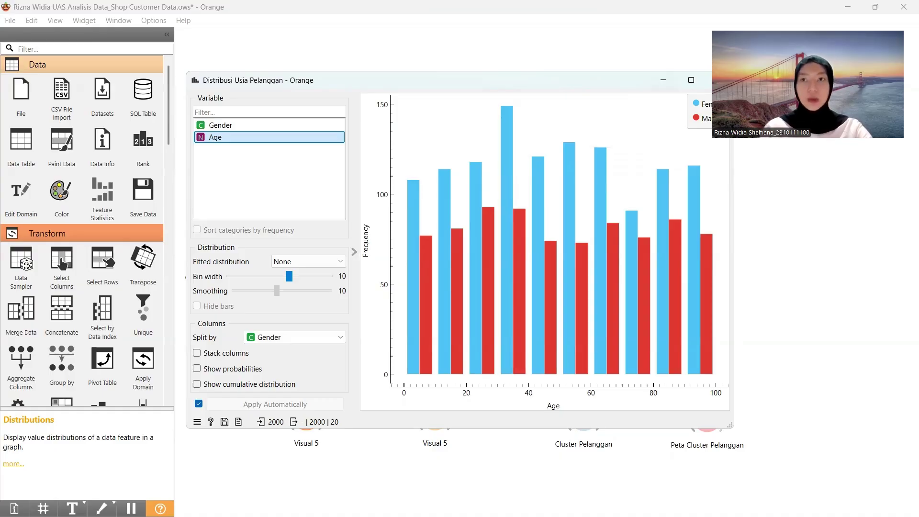
click(708, 81)
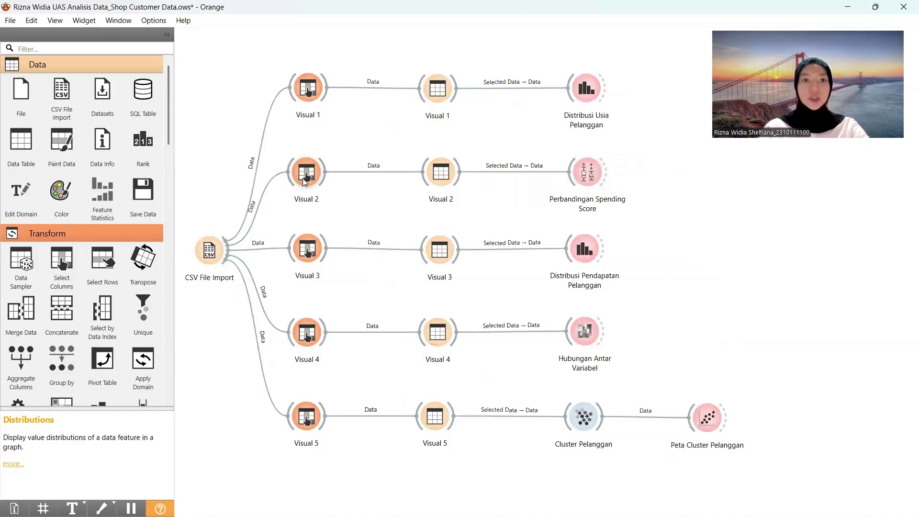
- Review the columns selected for Visual 2, and look through the rows of its data table
double_click(307, 181)
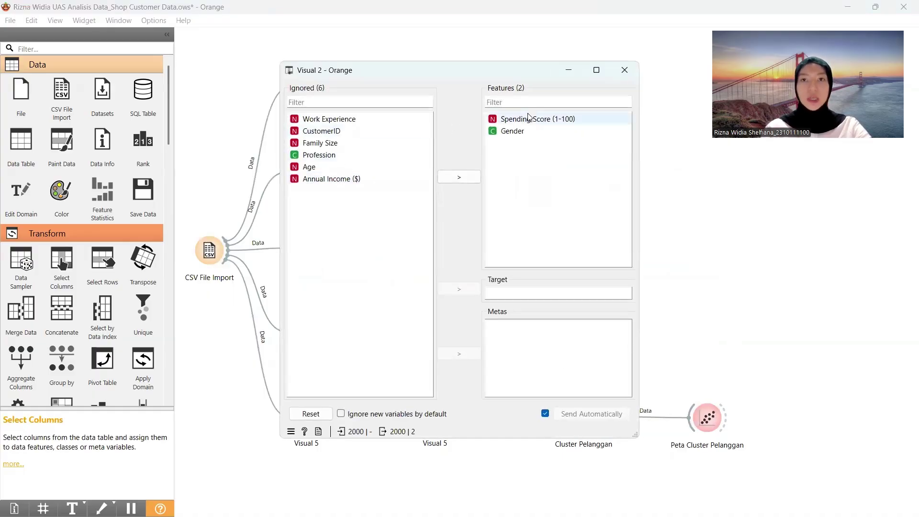
click(625, 70)
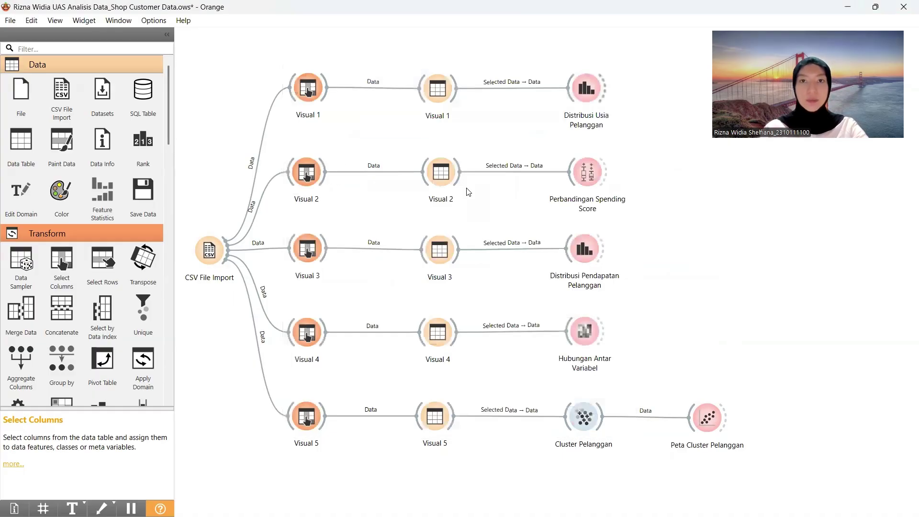
double_click(448, 176)
scroll(450, 182, down, 20)
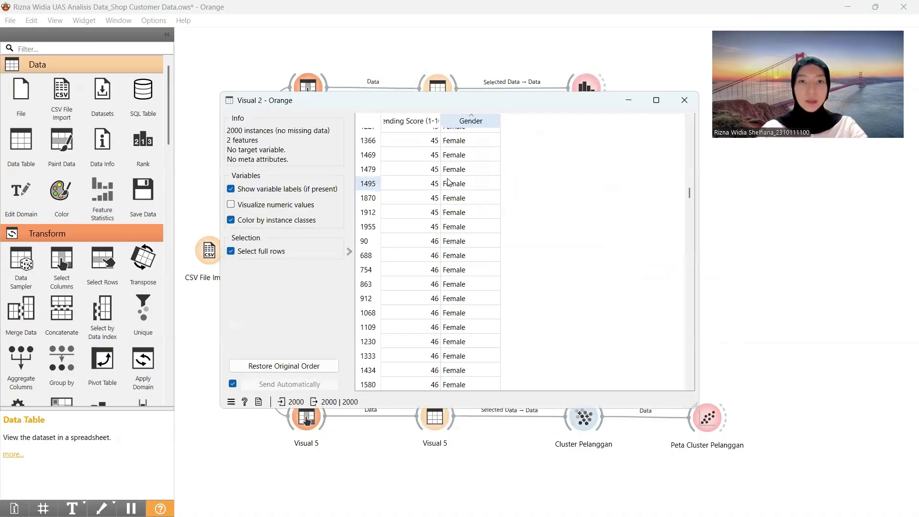
scroll(452, 192, down, 20)
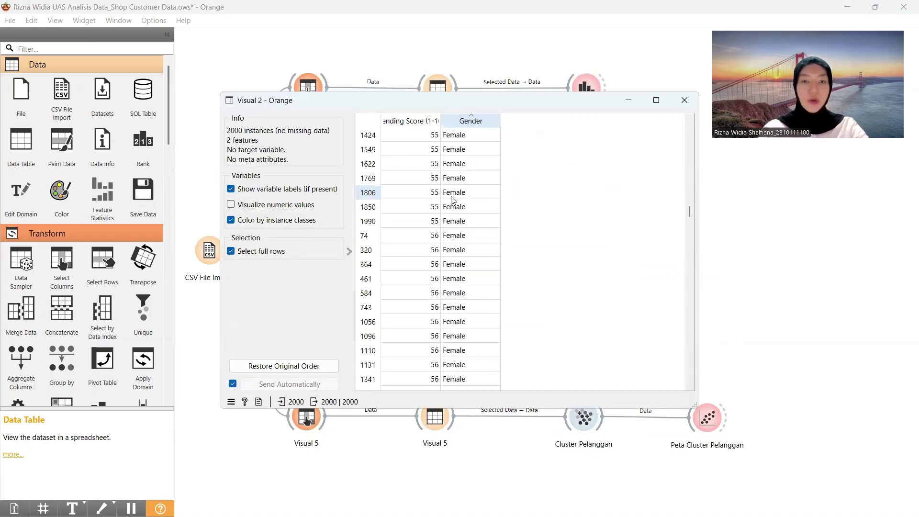
click(684, 100)
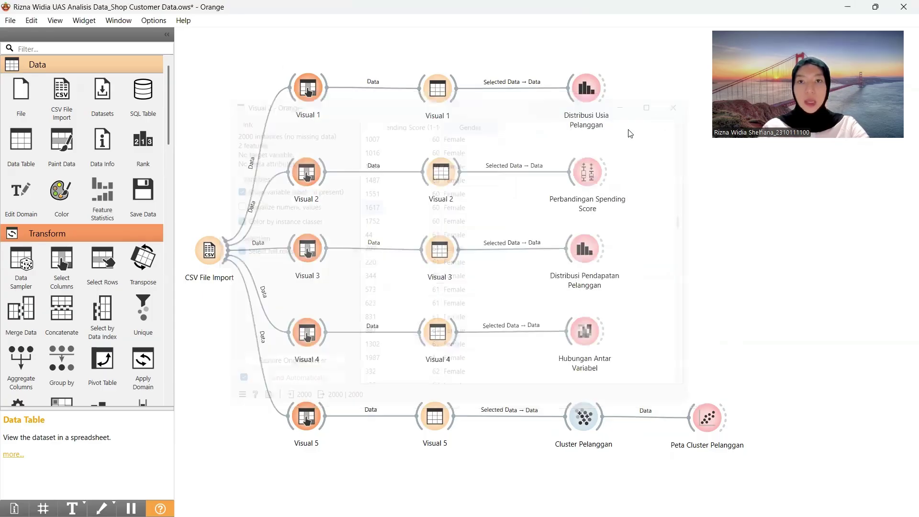
- Examine the Perbandingan Spending Score box plot comparing spending scores by gender, and close it
double_click(592, 177)
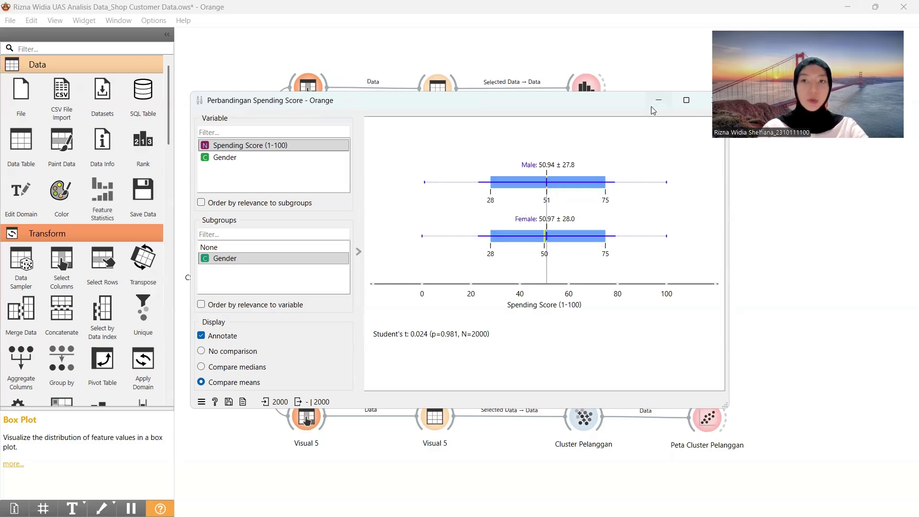
click(705, 106)
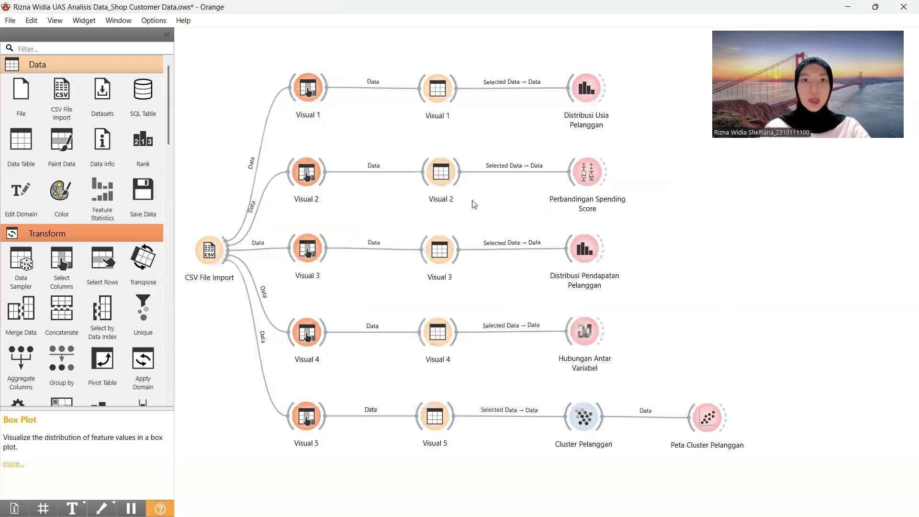
- Review the columns selected for Visual 3, and look through the rows of its data table
double_click(300, 251)
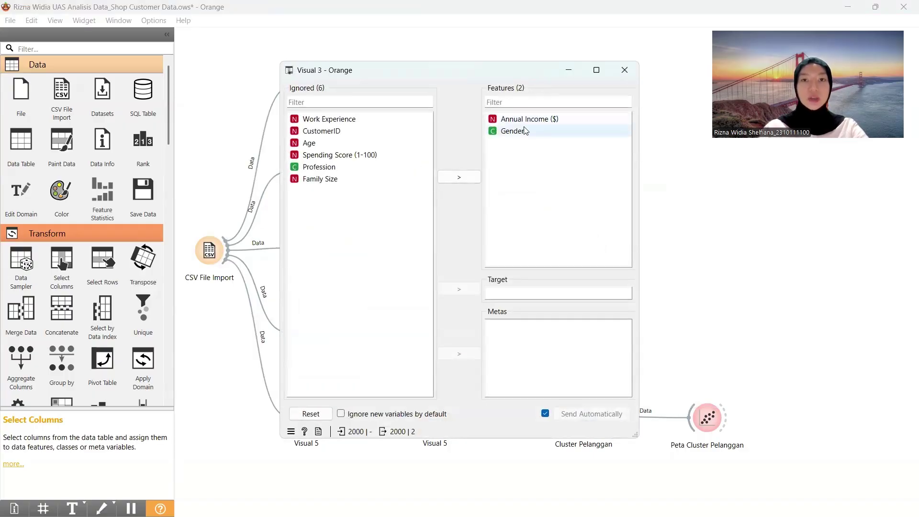
click(625, 70)
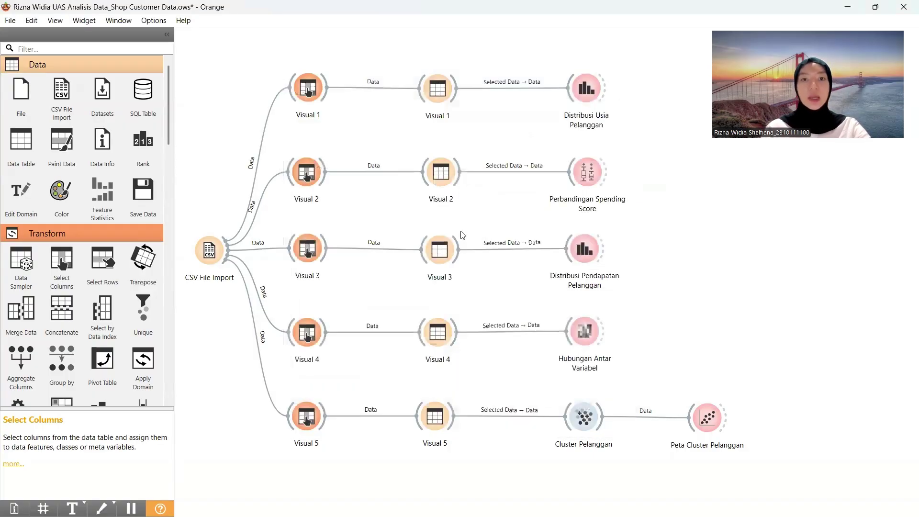
double_click(436, 247)
scroll(436, 245, down, 4)
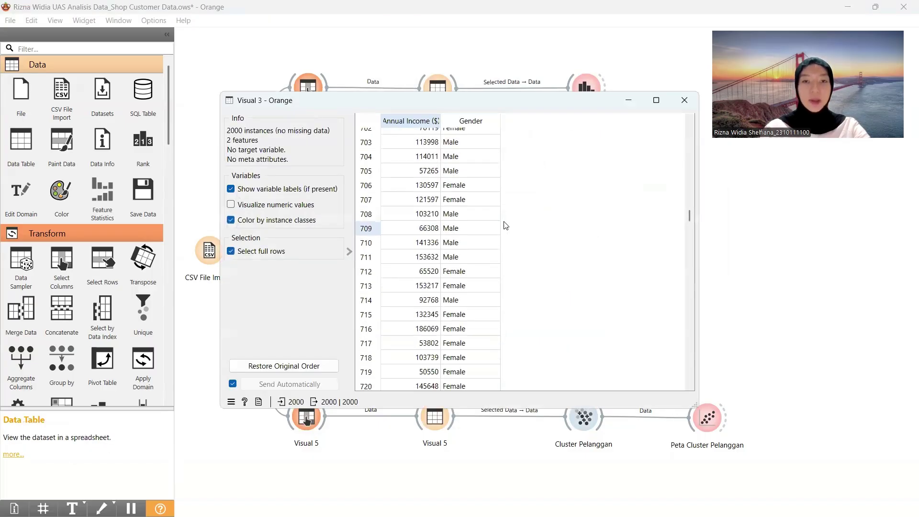
scroll(569, 199, up, 7)
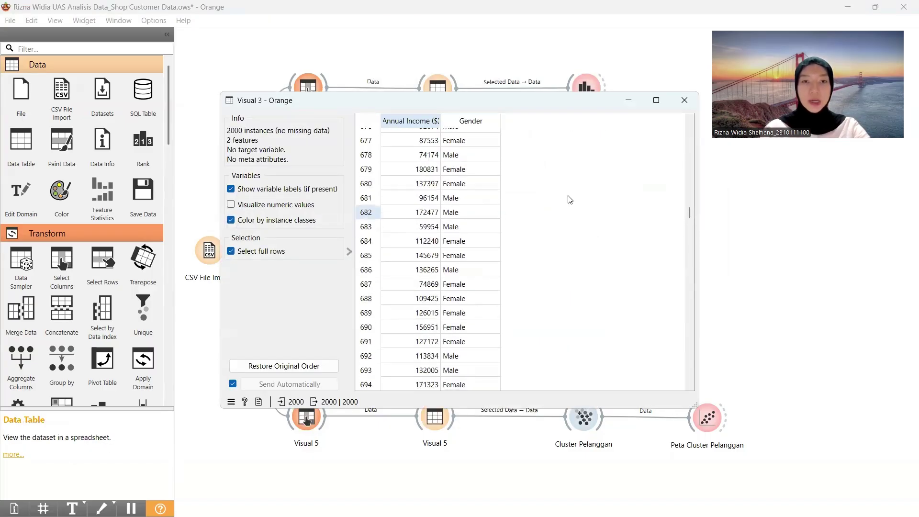
click(686, 99)
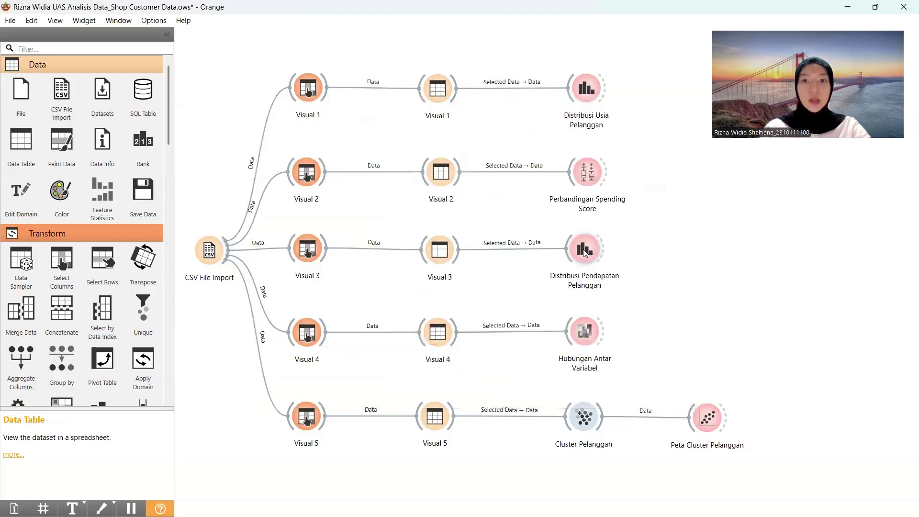
- Examine the Distribusi Pendapatan Pelanggan chart, comparing the annual income bars split by gender, and close it
double_click(583, 249)
click(423, 245)
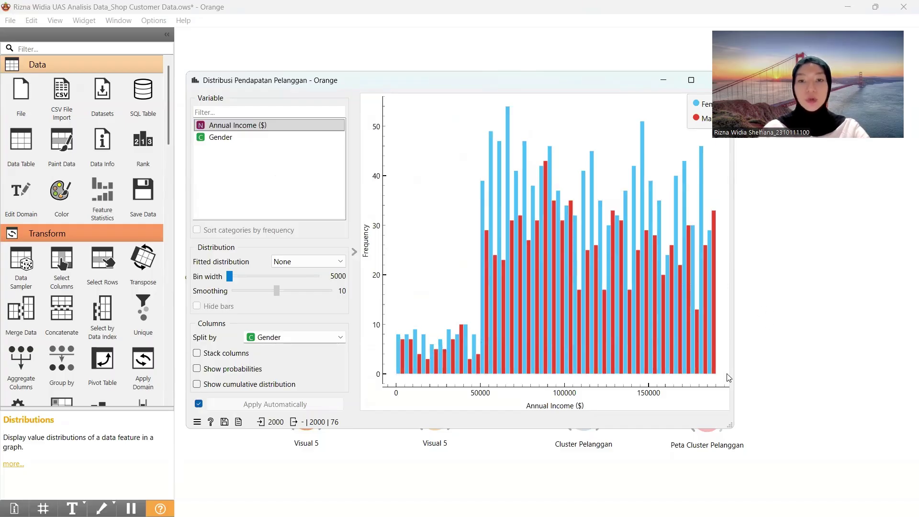
click(547, 312)
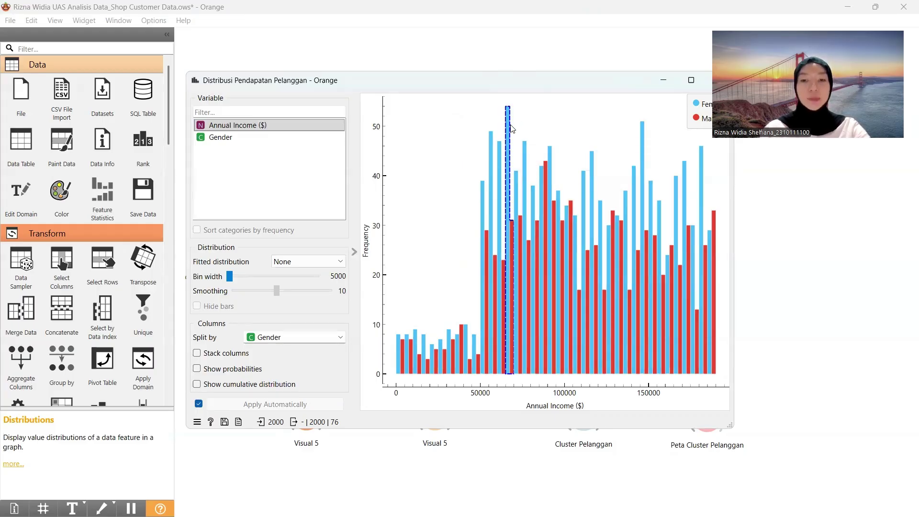
mouse_move(511, 128)
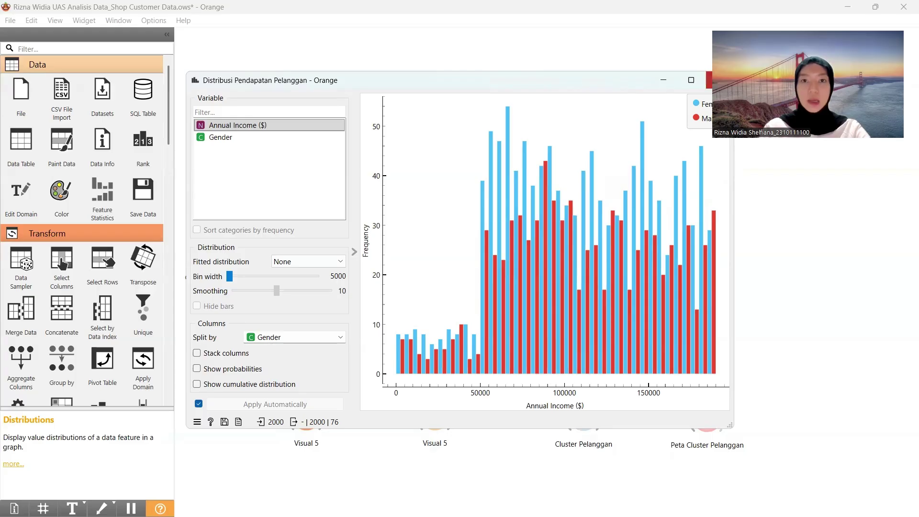
click(709, 79)
- Review the columns selected for Visual 4, and look through the rows of its data table
double_click(306, 338)
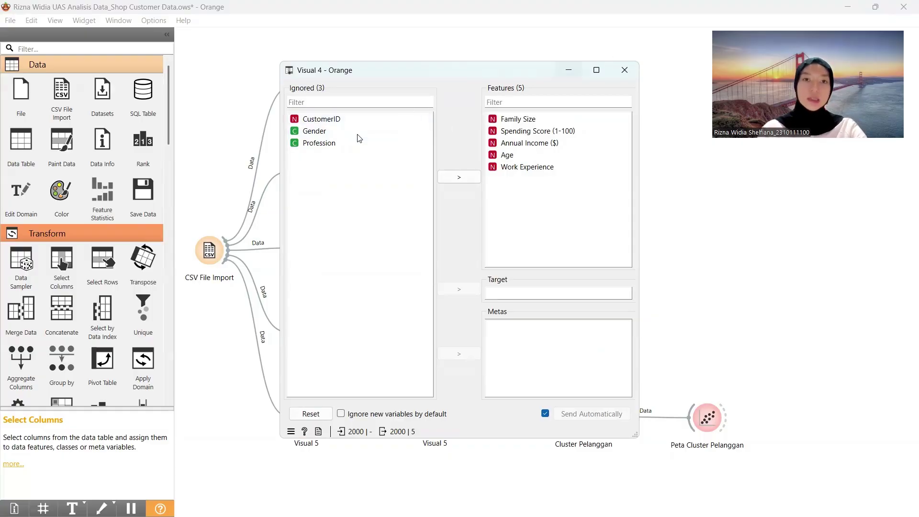
click(631, 71)
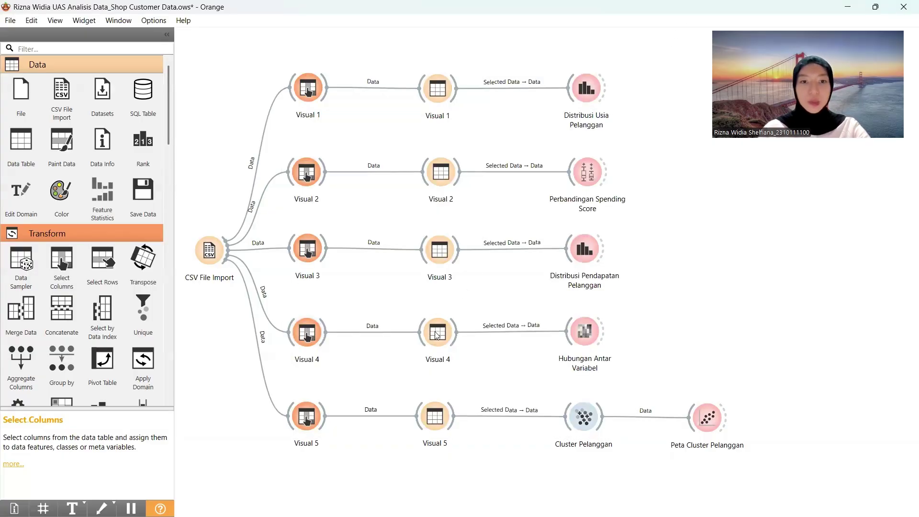
click(442, 328)
double_click(442, 329)
scroll(610, 191, down, 10)
scroll(613, 182, down, 9)
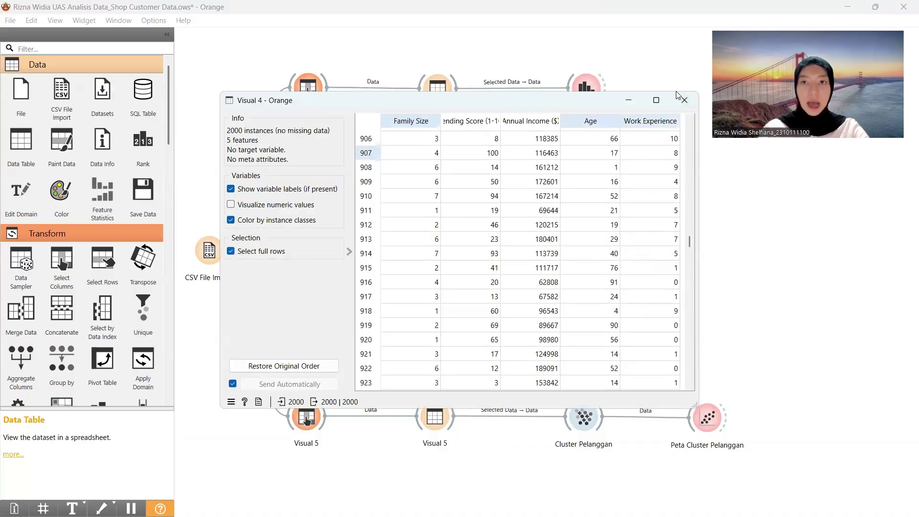
click(685, 100)
- Examine the Hubungan Antar Variabel heat map across family size, spending score, annual income, age and work experience, and close it
double_click(586, 326)
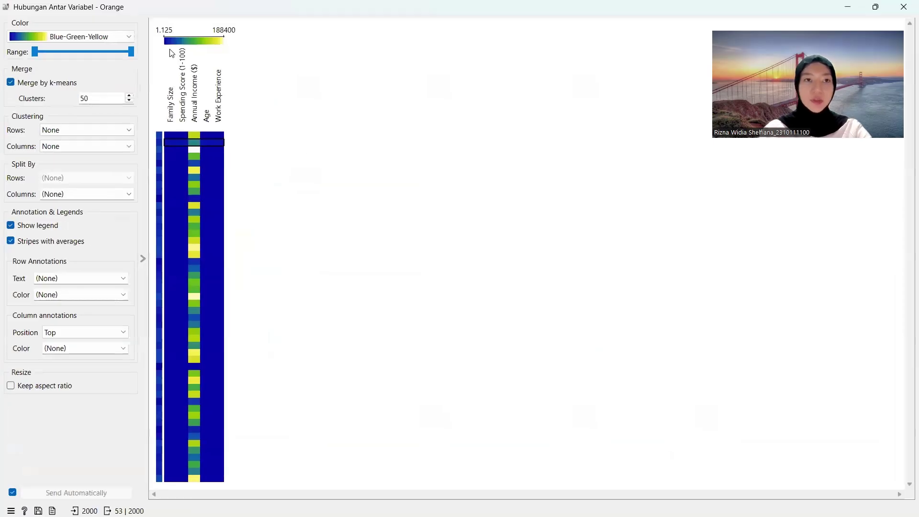
mouse_move(220, 184)
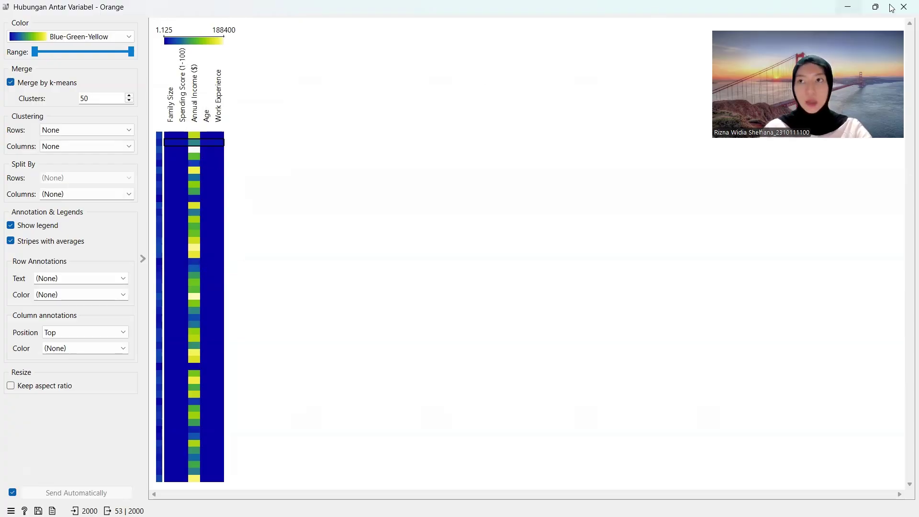
click(904, 6)
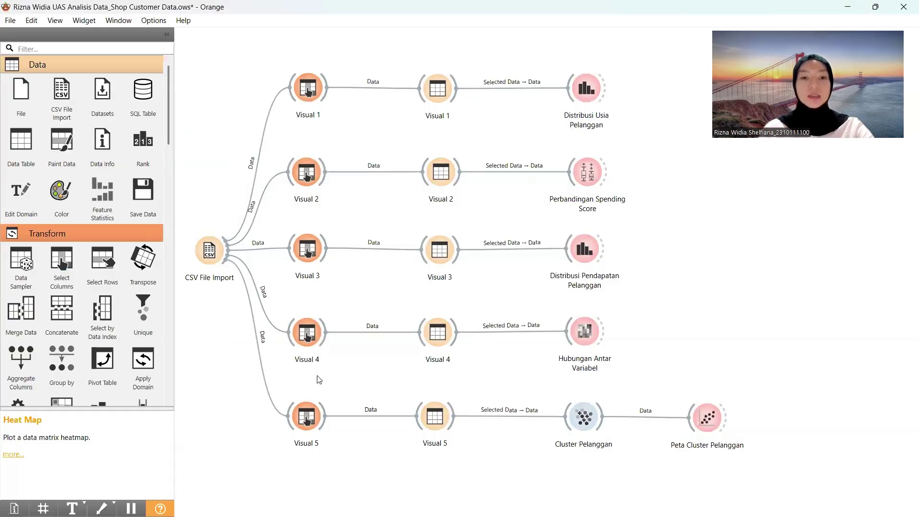
- Review the columns selected for Visual 5, and look through the rows of its data table
double_click(307, 411)
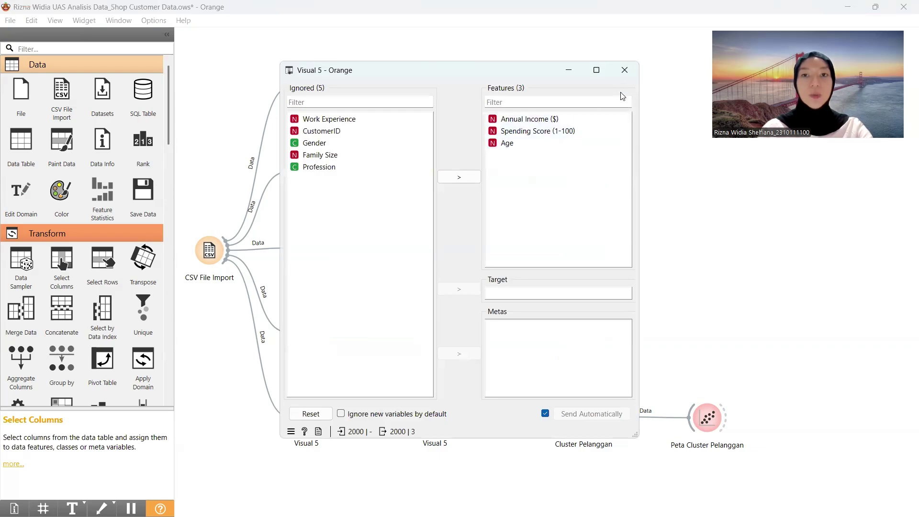
click(625, 70)
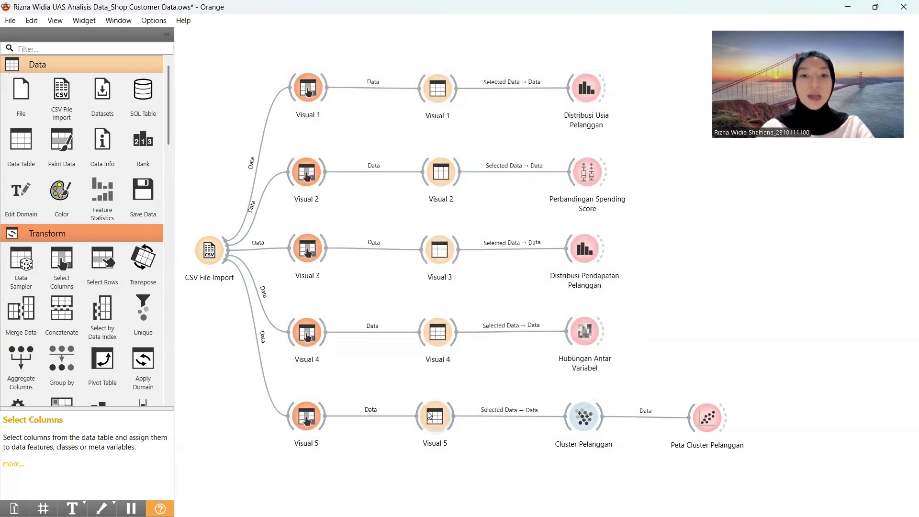
double_click(429, 415)
scroll(484, 215, down, 18)
scroll(504, 232, down, 20)
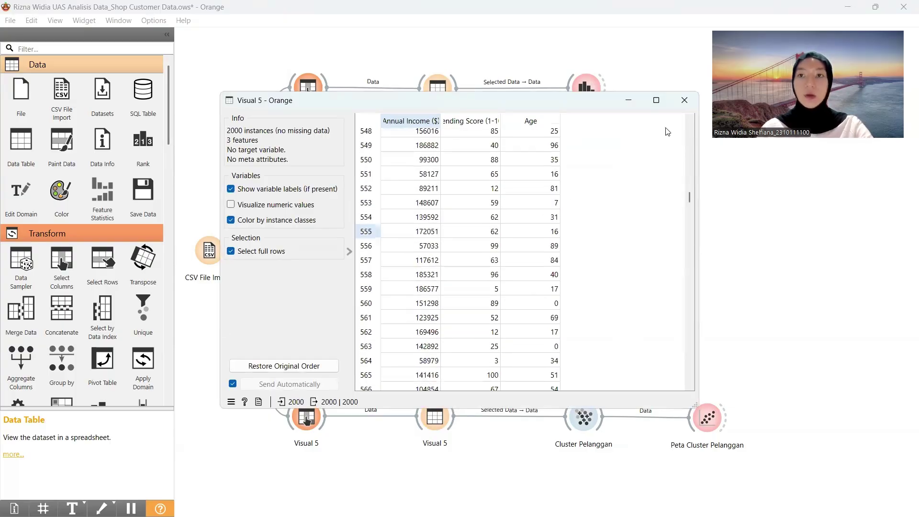
click(684, 100)
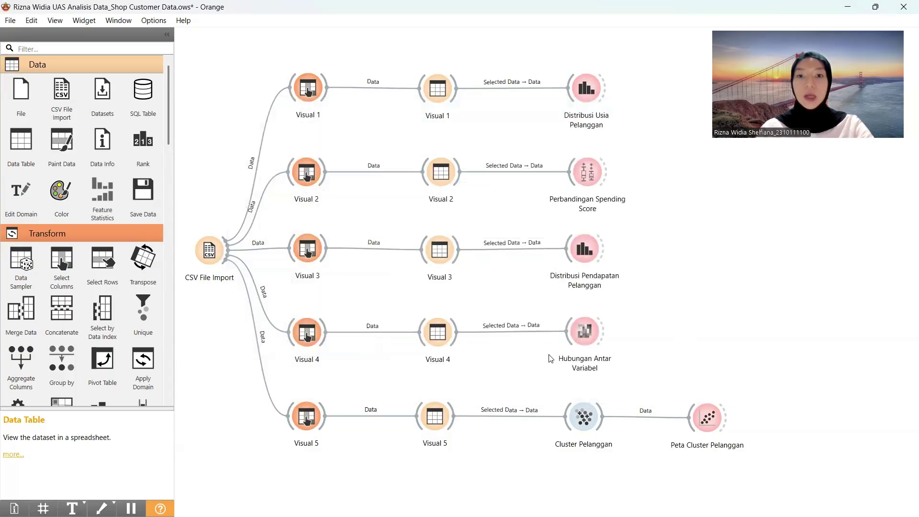
- Review the Cluster Pelanggan k-Means settings, and examine the clusters in the Peta Cluster Pelanggan scatter plot of annual income against spending score
double_click(583, 420)
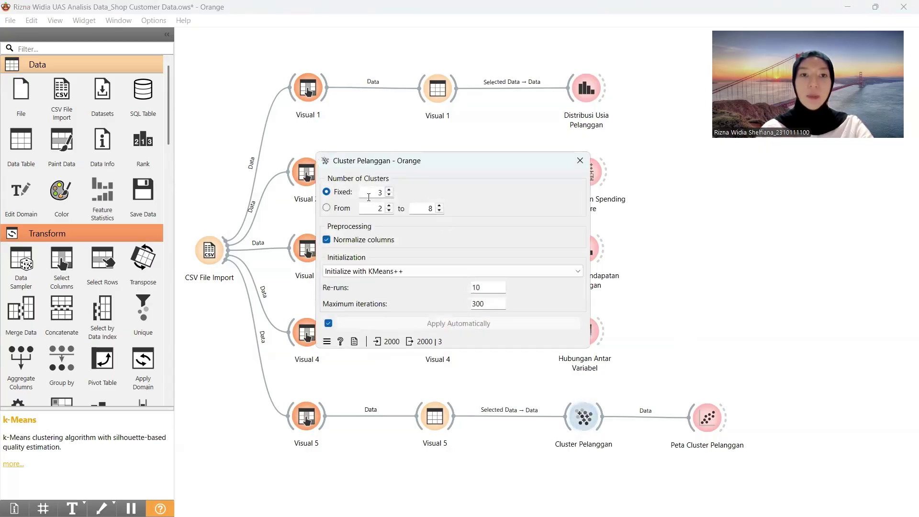
click(580, 160)
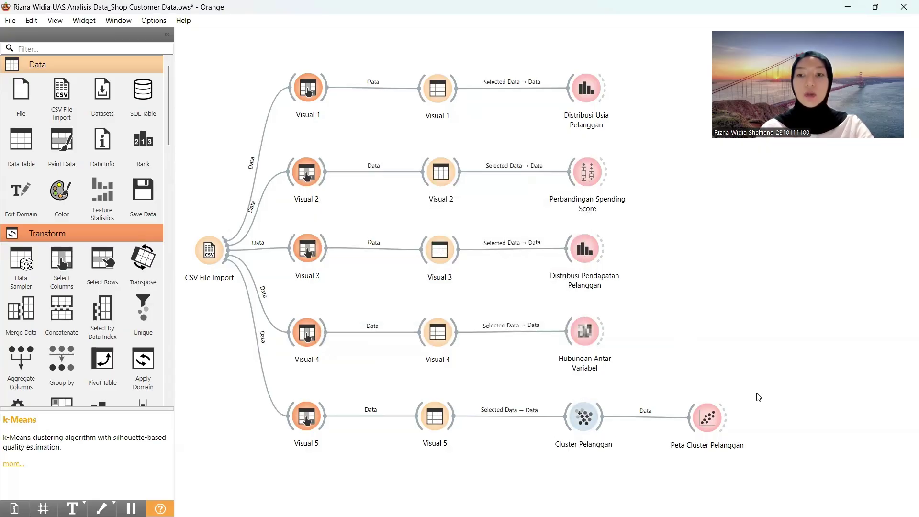
double_click(706, 418)
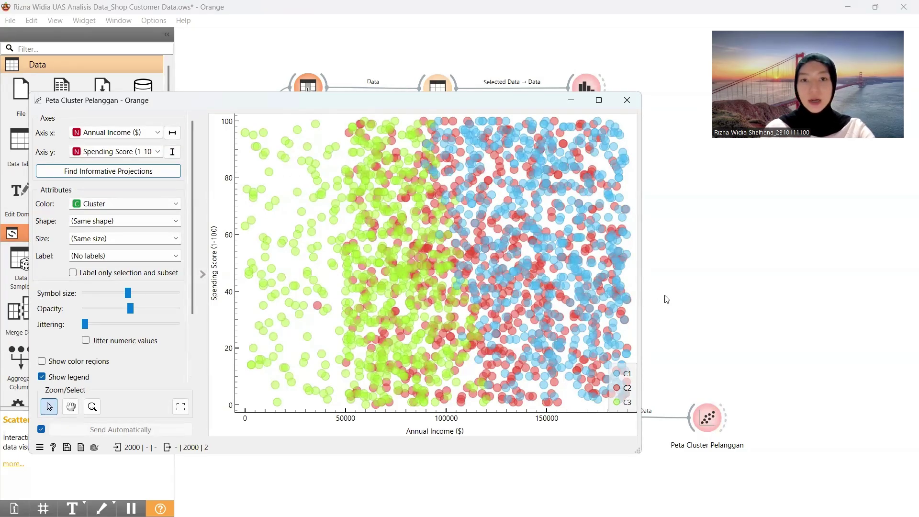
mouse_move(630, 308)
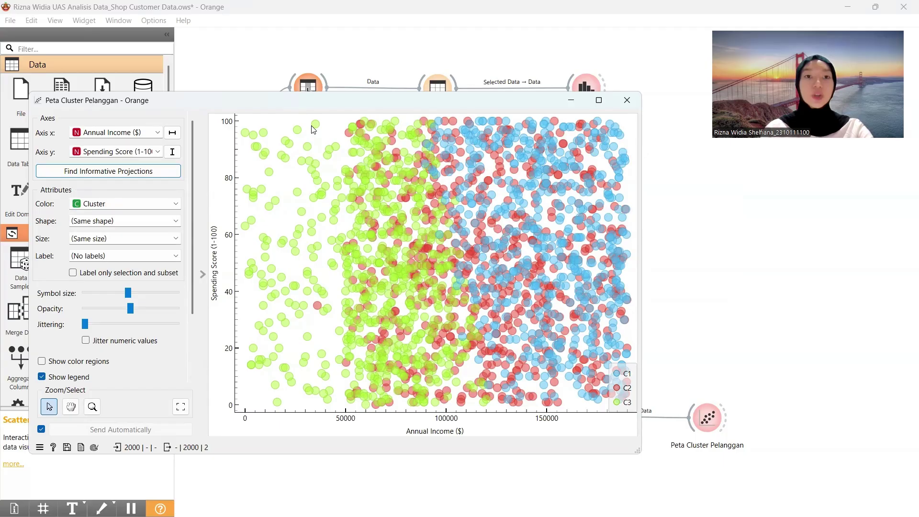
mouse_move(311, 130)
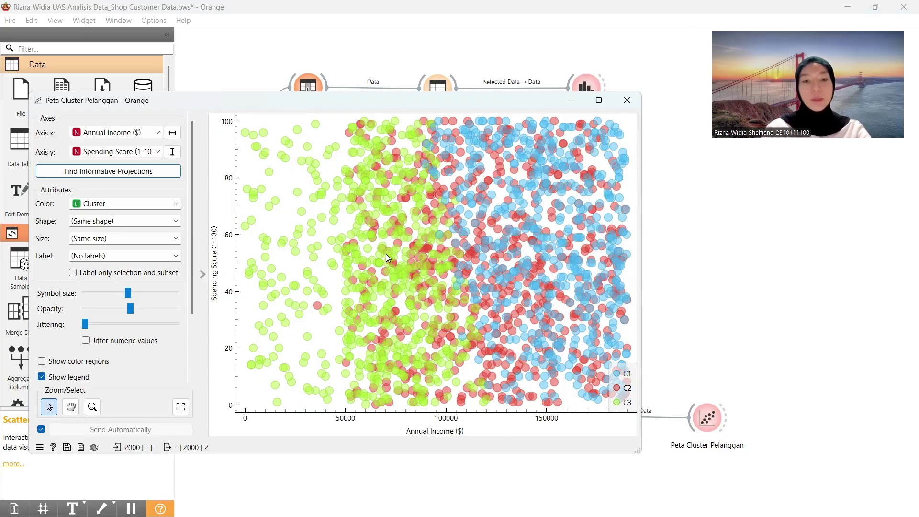
mouse_move(386, 254)
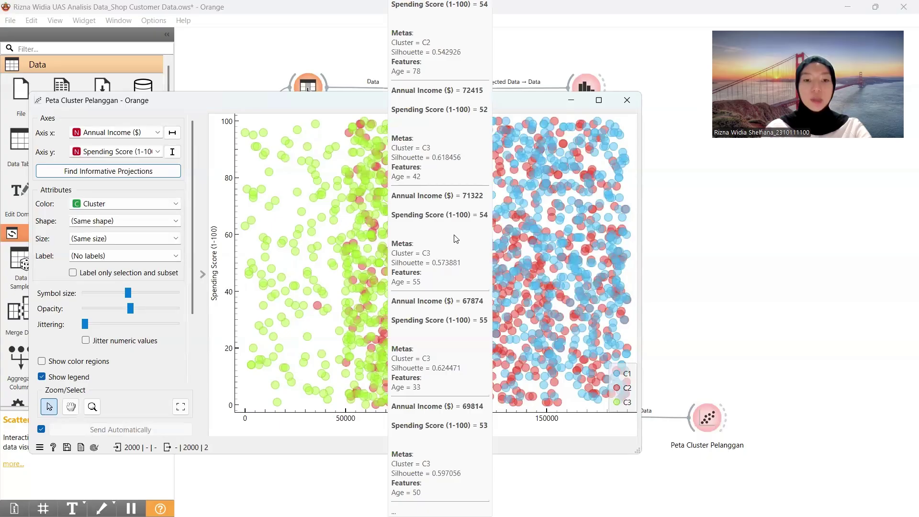
click(635, 102)
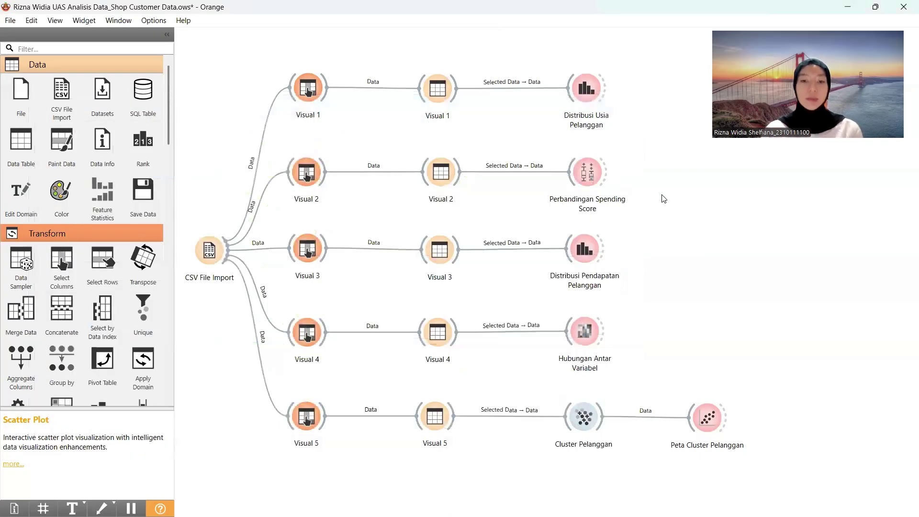